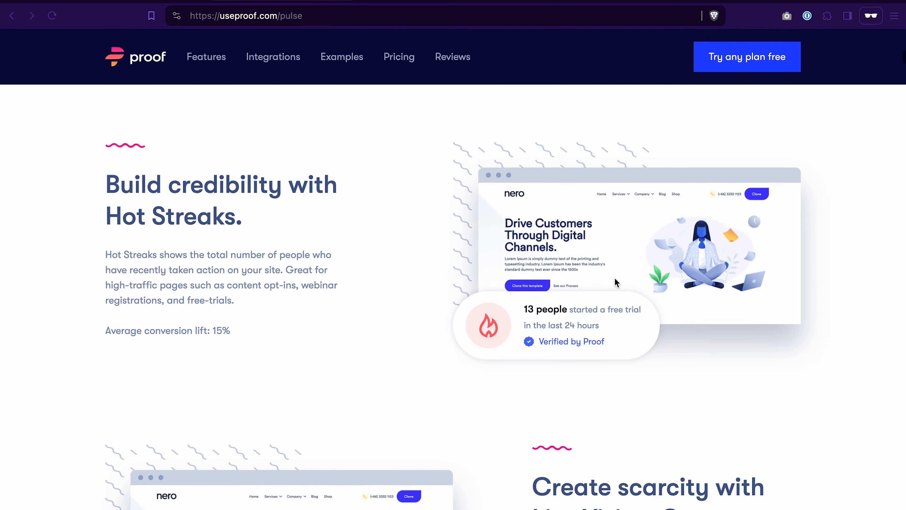
scroll(617, 282, "down", 2)
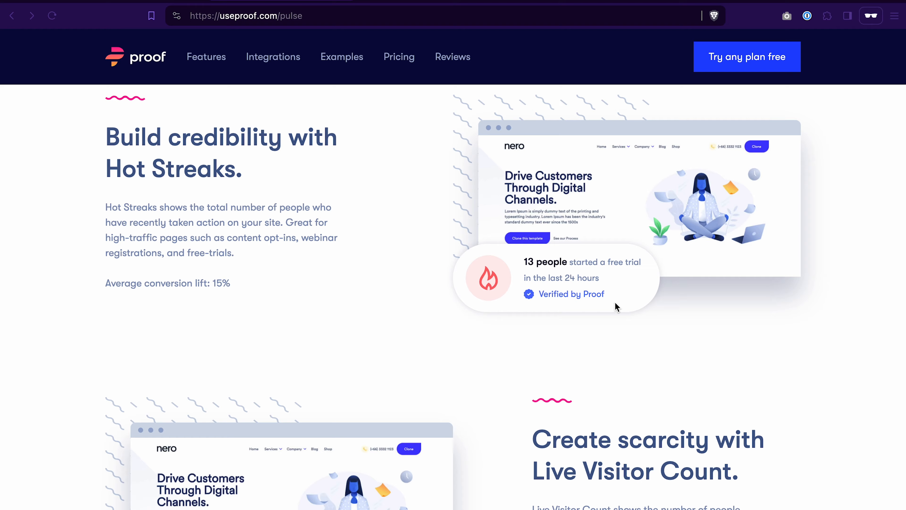
Step: Review the notification features on the Proof Pulse page, open the plan pricing and start the Pro Monthly free 14-day trial
scroll(602, 284, "down", 6)
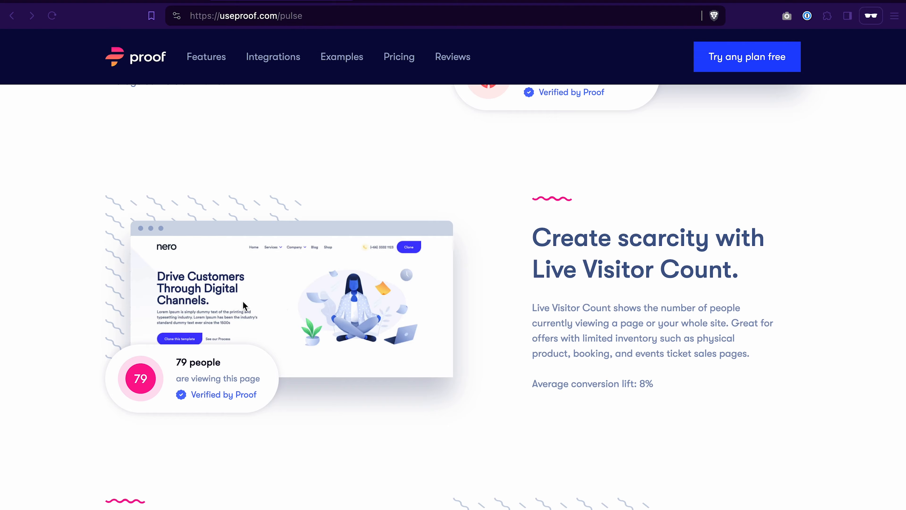
scroll(380, 421, "down", 8)
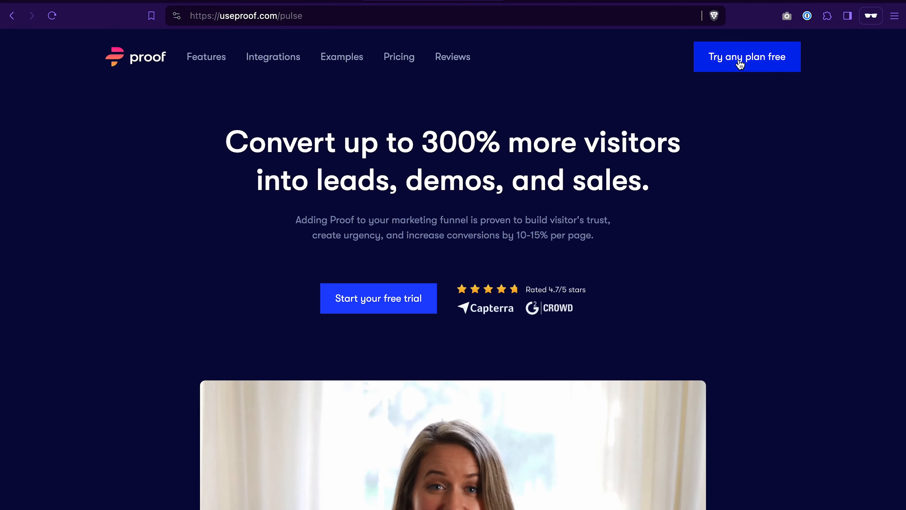
left_click(731, 61)
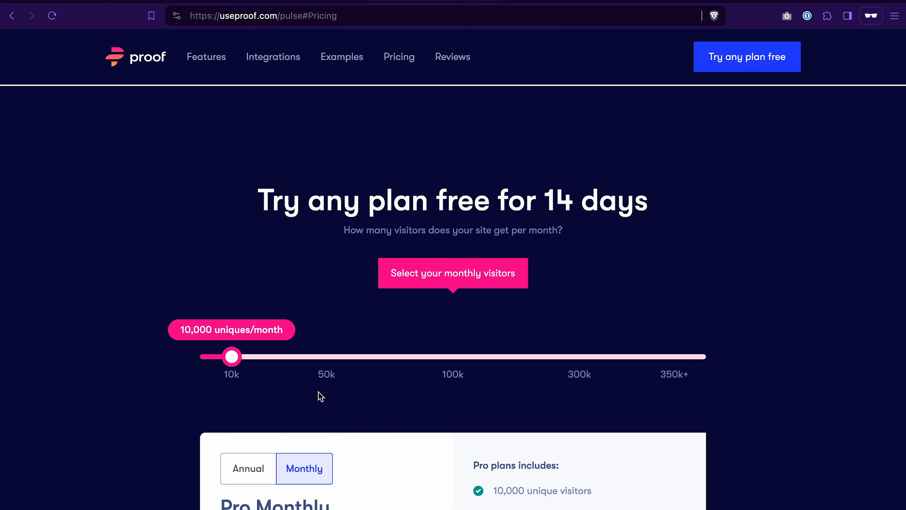
scroll(415, 330, "down", 7)
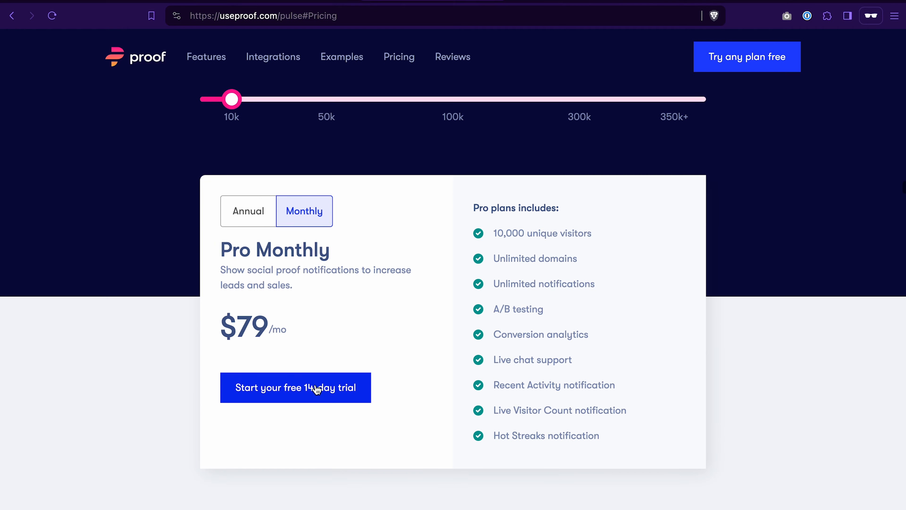
left_click(310, 392)
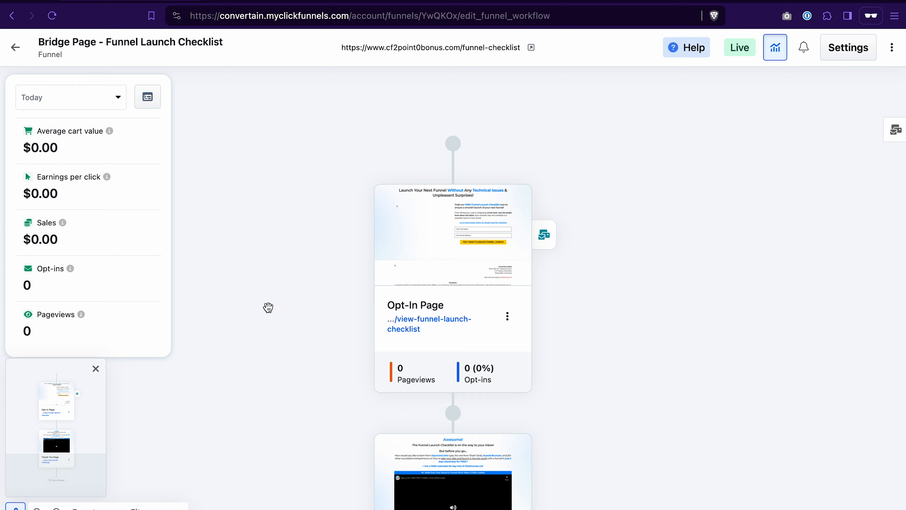
Step: Switch from the ClickFunnels funnel to the Proof dashboard and create a campaign named Test Opt-In Campaign
scroll(272, 370, "down", 3)
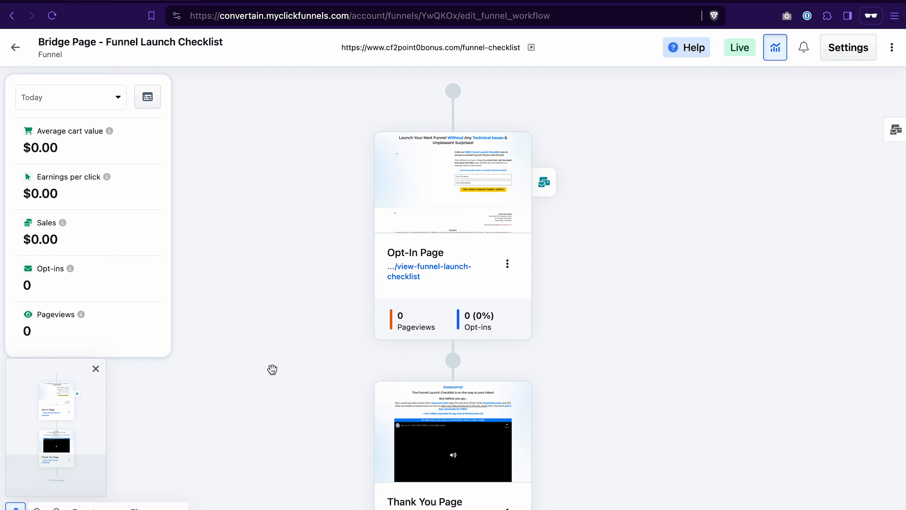
left_click(285, 2)
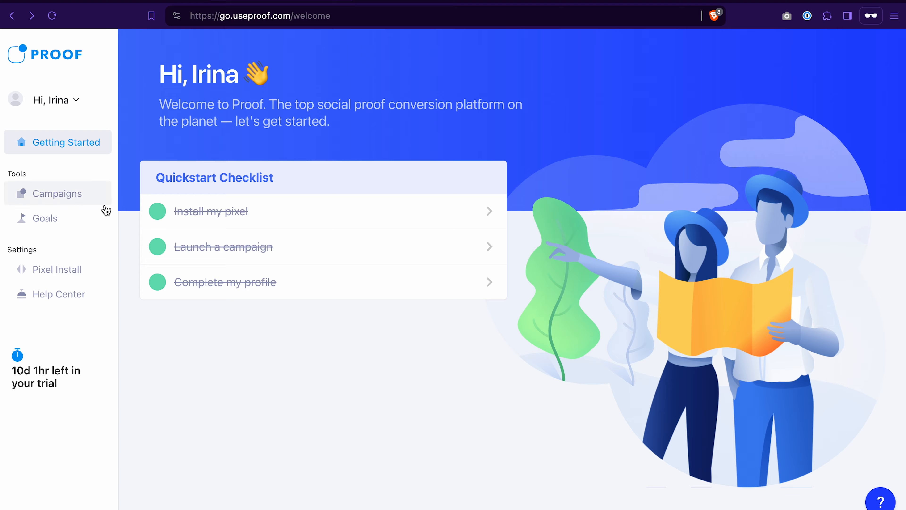
left_click(59, 196)
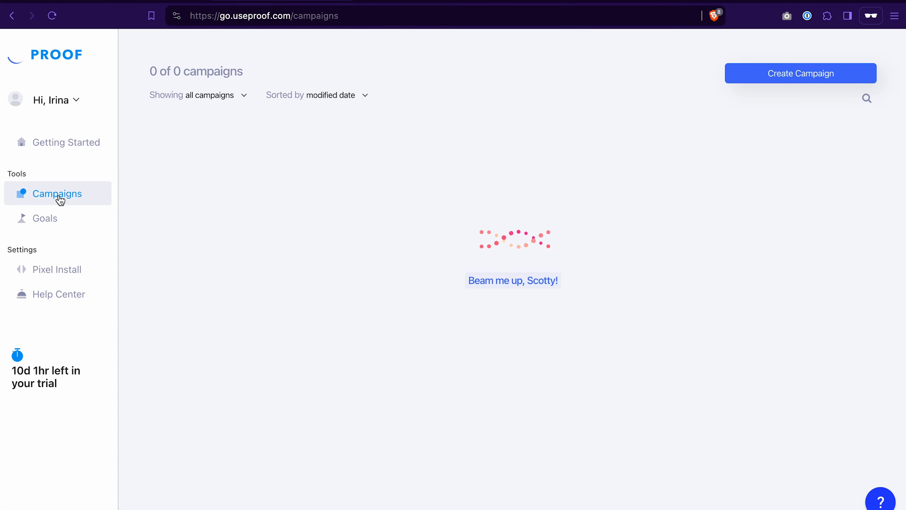
type("Test Opt-In Campaign")
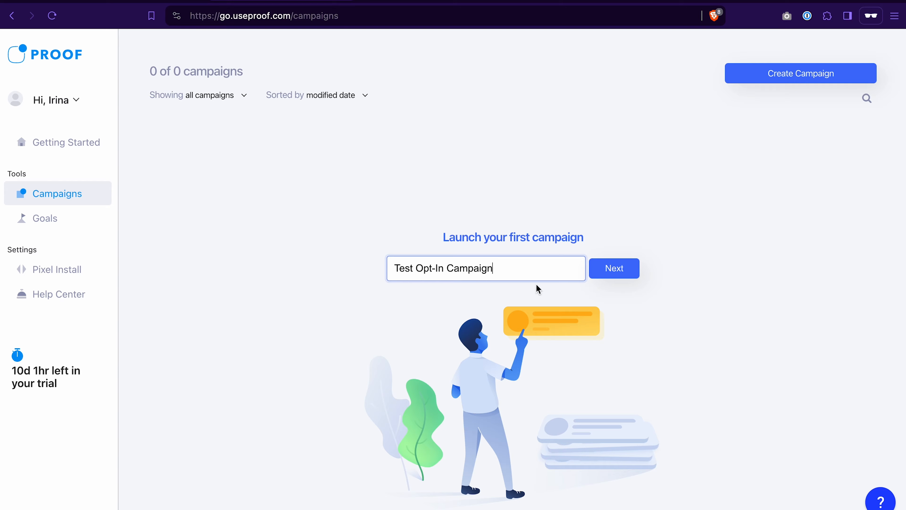
left_click(615, 271)
Step: Start the campaign's first goal, keeping the category Lead and naming the goal Opt-In
scroll(512, 262, "down", 3)
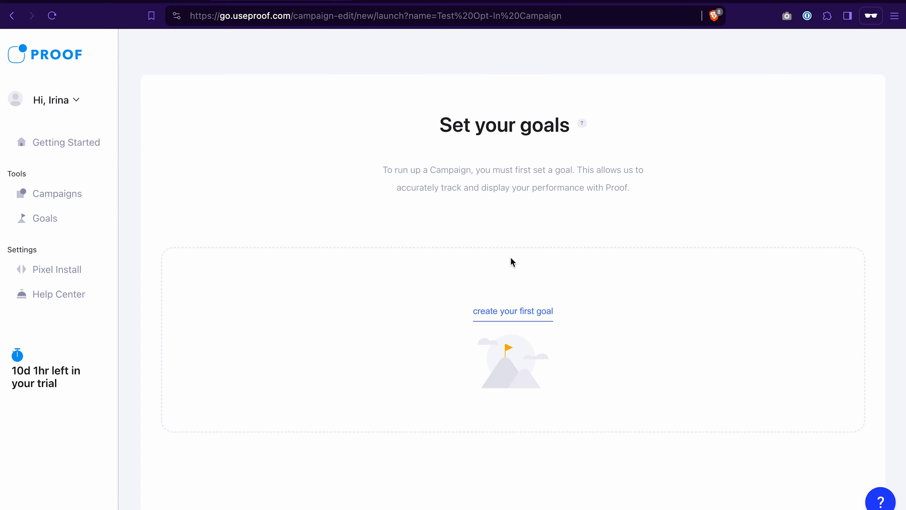
scroll(511, 256, "up", 3)
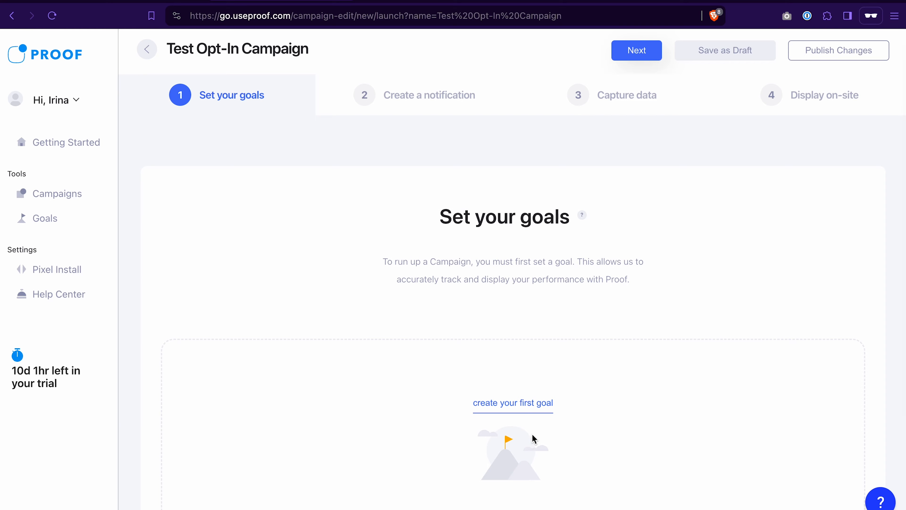
left_click(522, 402)
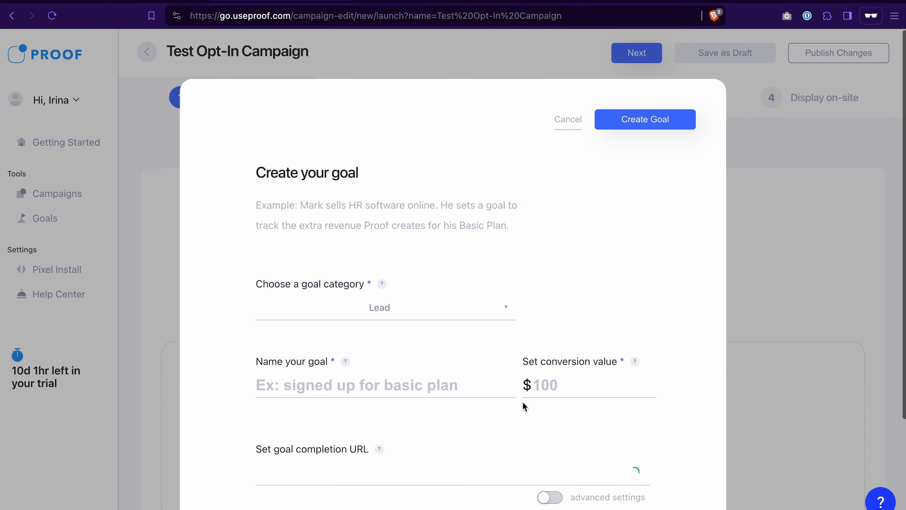
left_click(388, 316)
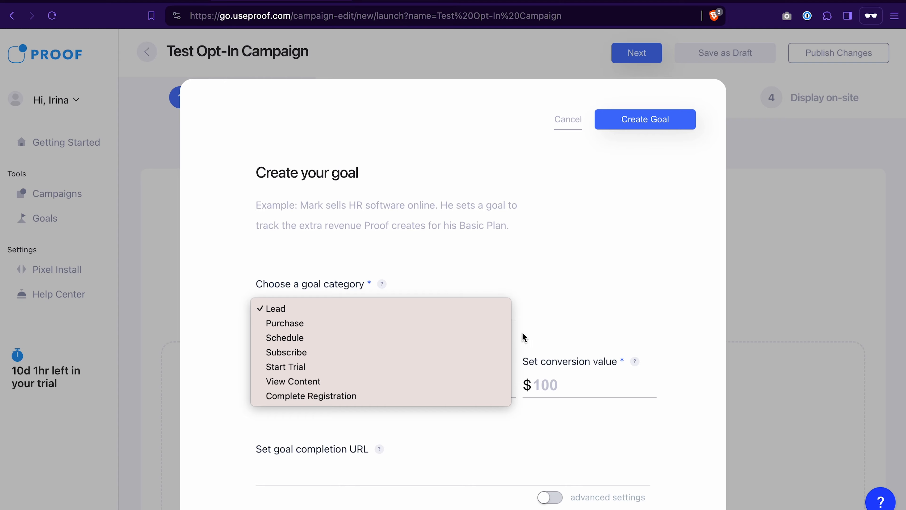
left_click(553, 306)
scroll(552, 301, "down", 3)
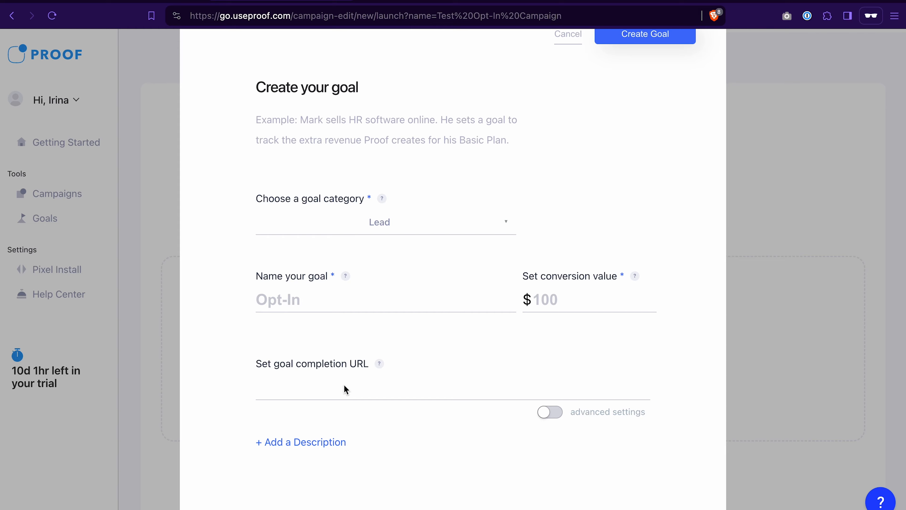
Step: Switch to the ClickFunnels funnel and copy the URL of its Thank You Page
mouse_move(379, 363)
left_click(124, 2)
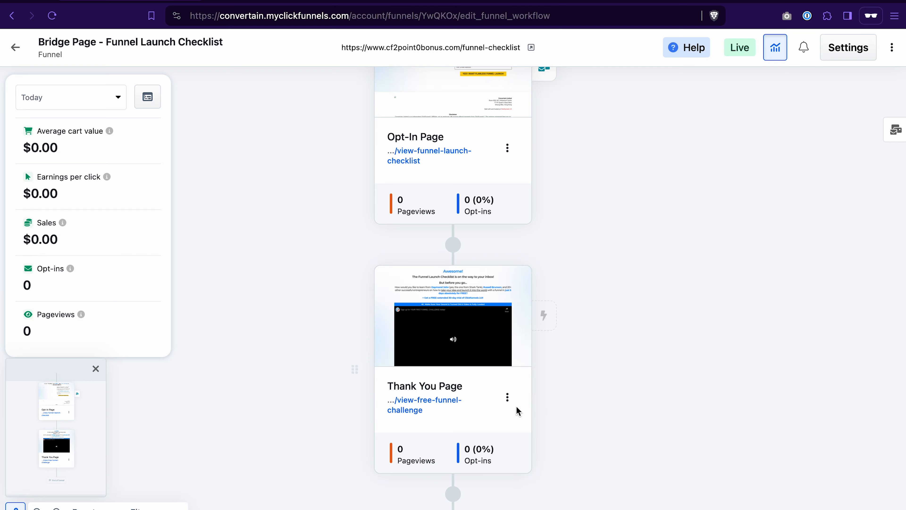
left_click(493, 407)
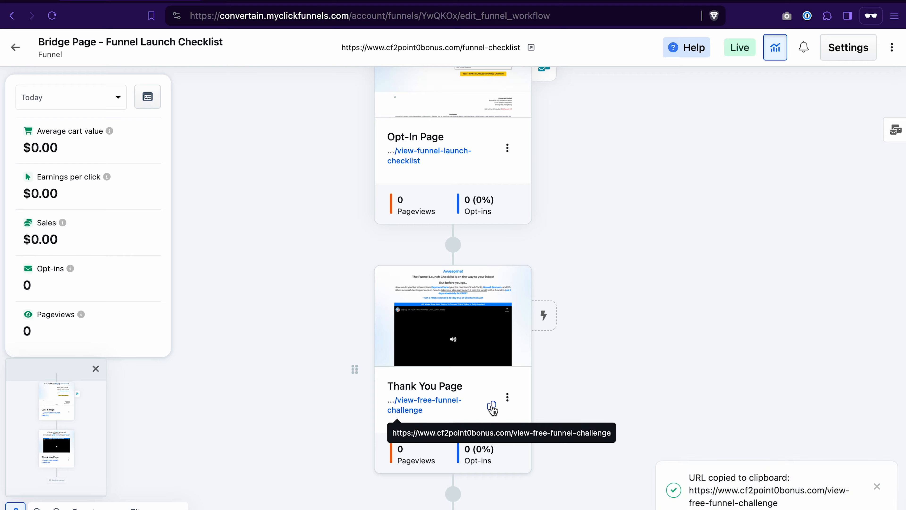
left_click(277, 3)
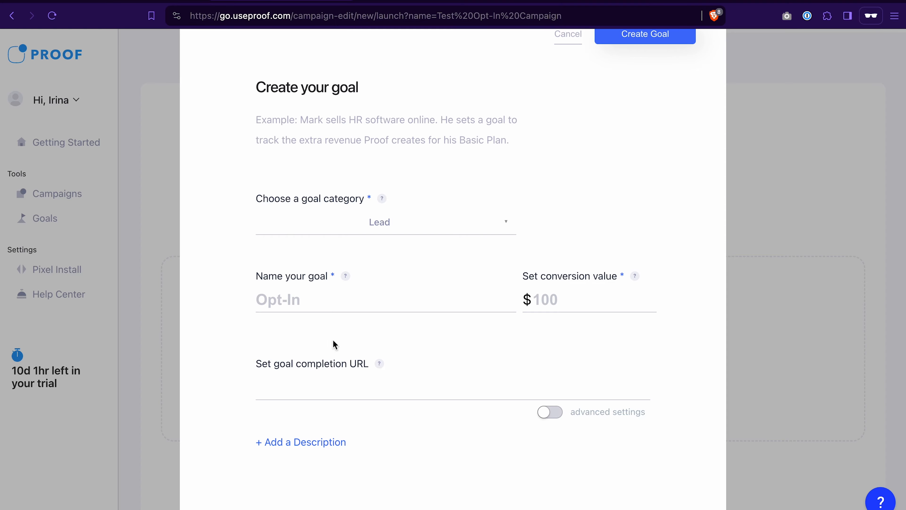
left_click(298, 389)
key("ctrl+v")
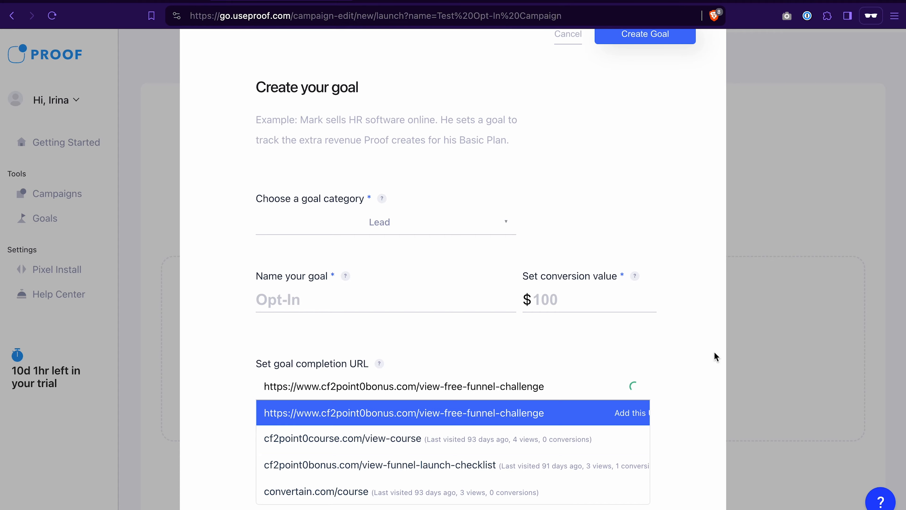
left_click(616, 413)
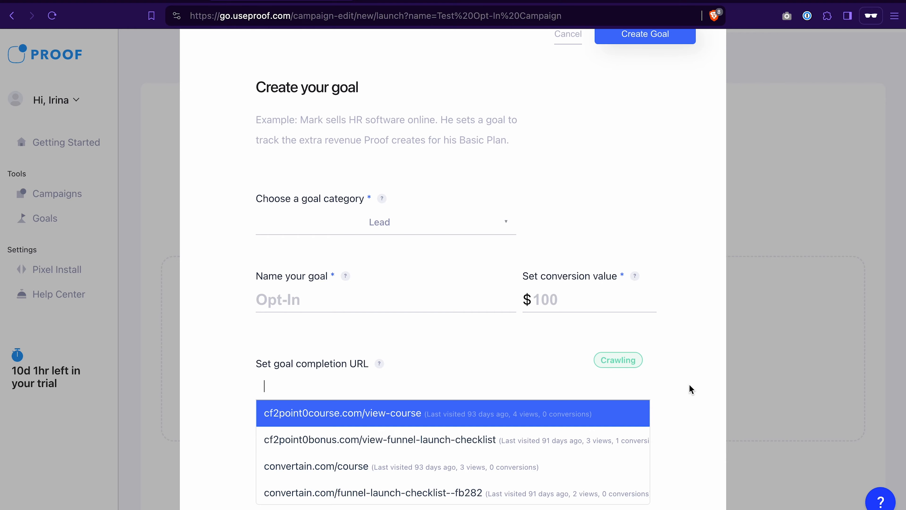
left_click(697, 384)
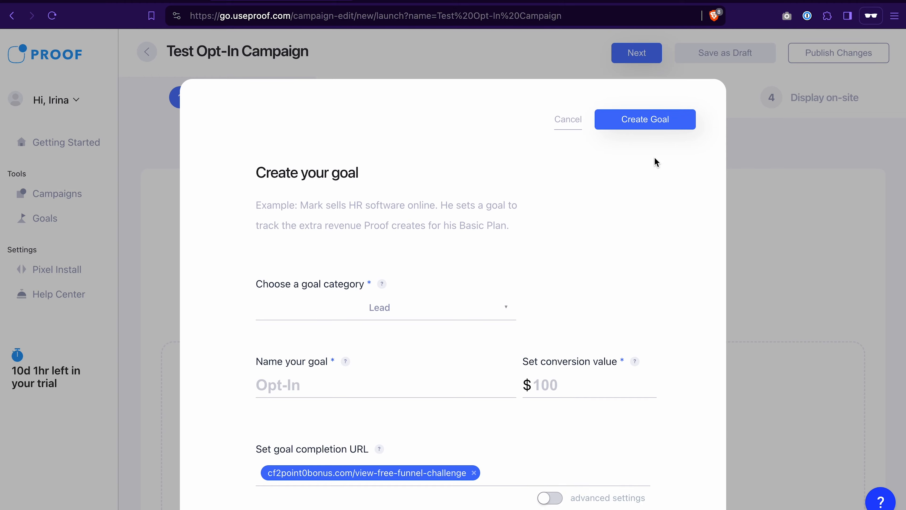
left_click(662, 120)
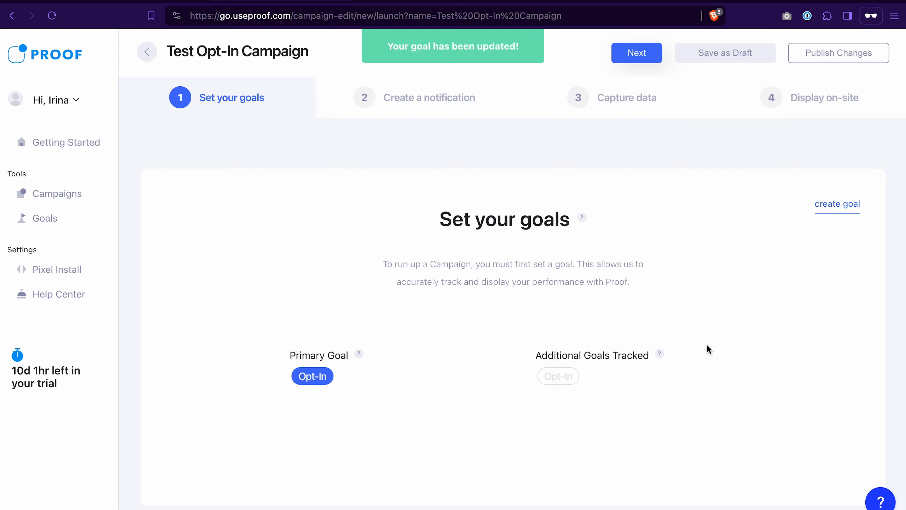
Step: Go to the campaign's notification stage, enable the Recent Activity notification for Variant 1 and open its customization
left_click(435, 98)
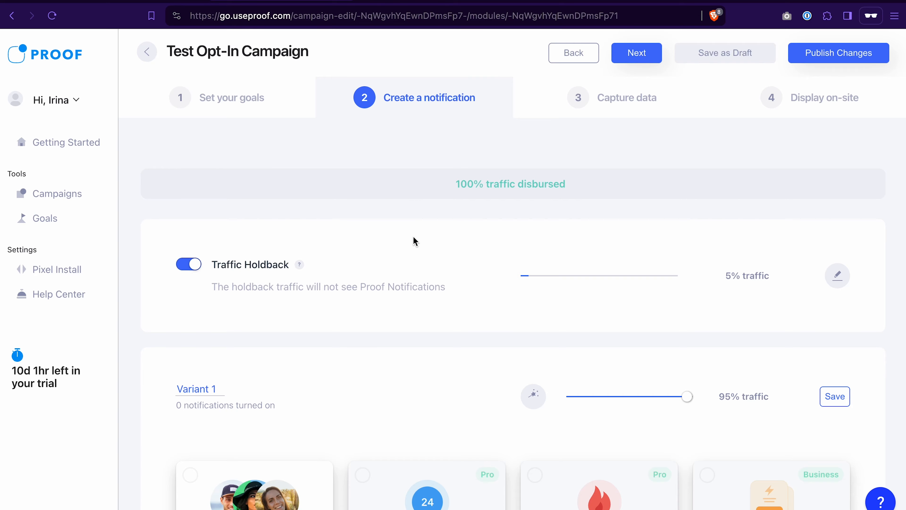
scroll(383, 276, "down", 4)
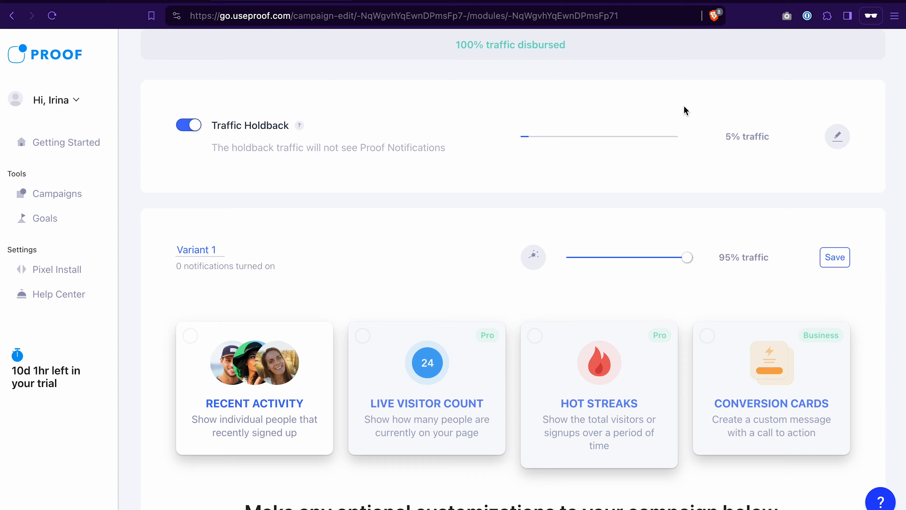
scroll(304, 259, "down", 4)
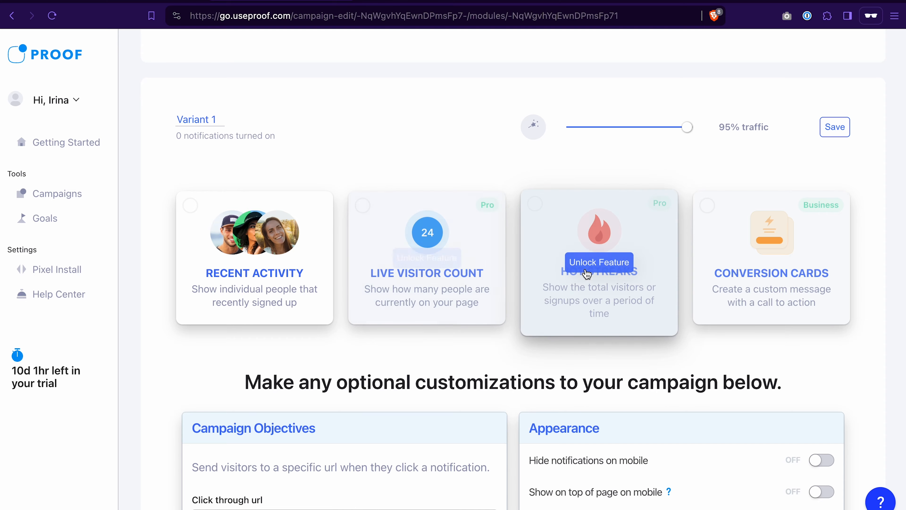
left_click(254, 292)
left_click(260, 342)
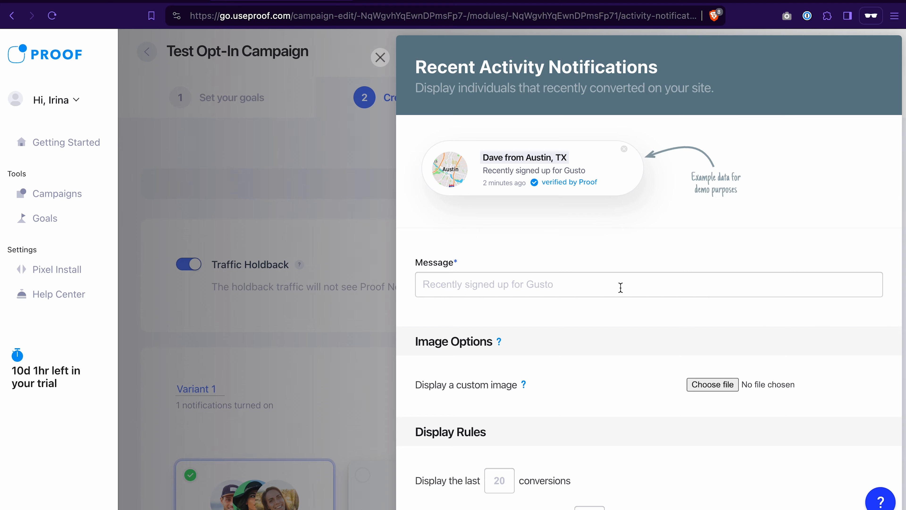
Step: Set the Recent Activity message to "Got our funnel launch checklist", check the display rules and finish the customization
scroll(618, 227, "down", 1)
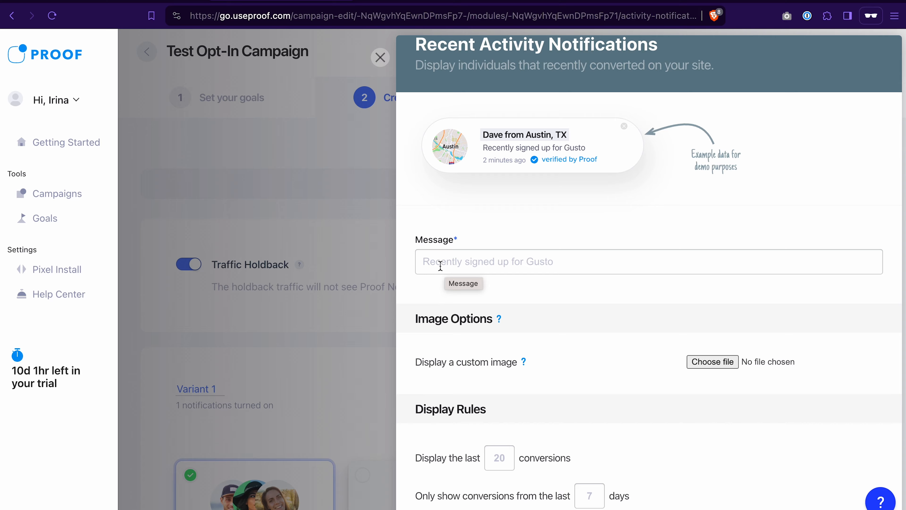
left_click(433, 265)
key("super+v")
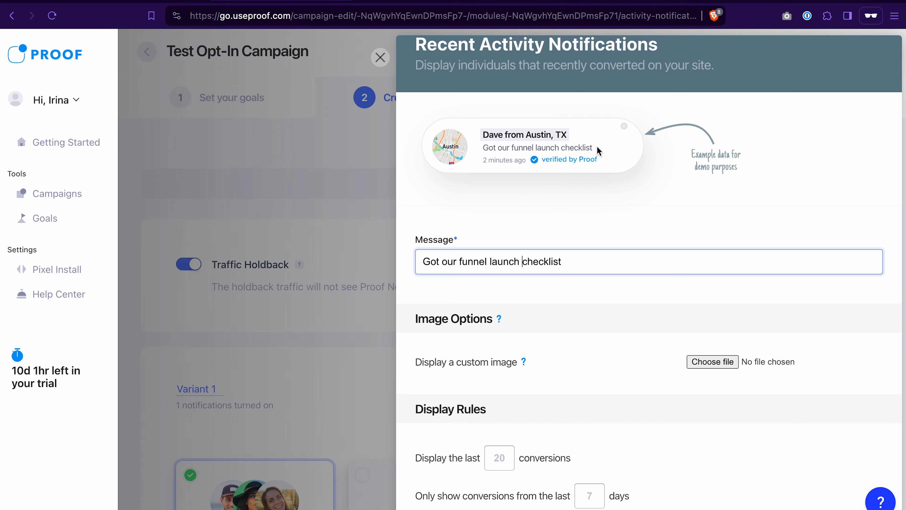
scroll(550, 150, "down", 5)
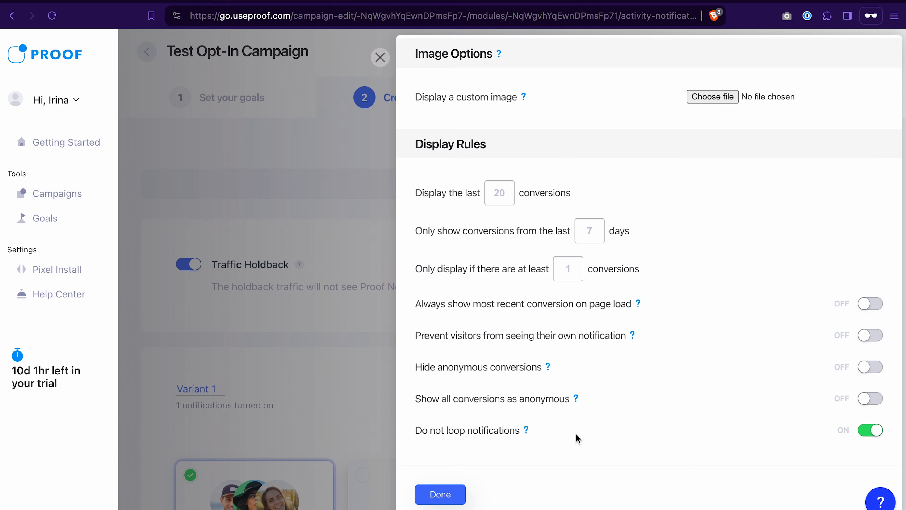
scroll(654, 180, "up", 1)
scroll(654, 179, "down", 1)
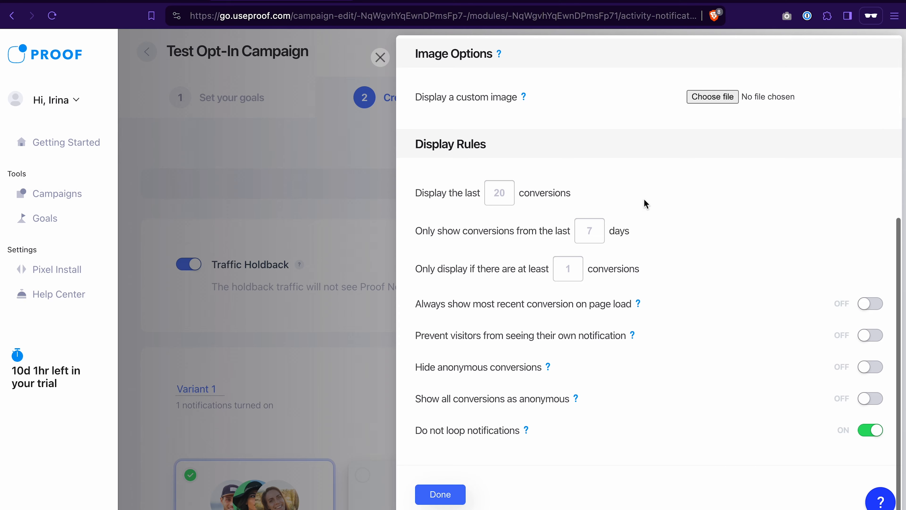
left_click(441, 493)
Step: Look over the optional objectives, timing, appearance and language customizations and continue to the Capture data stage
scroll(349, 296, "down", 5)
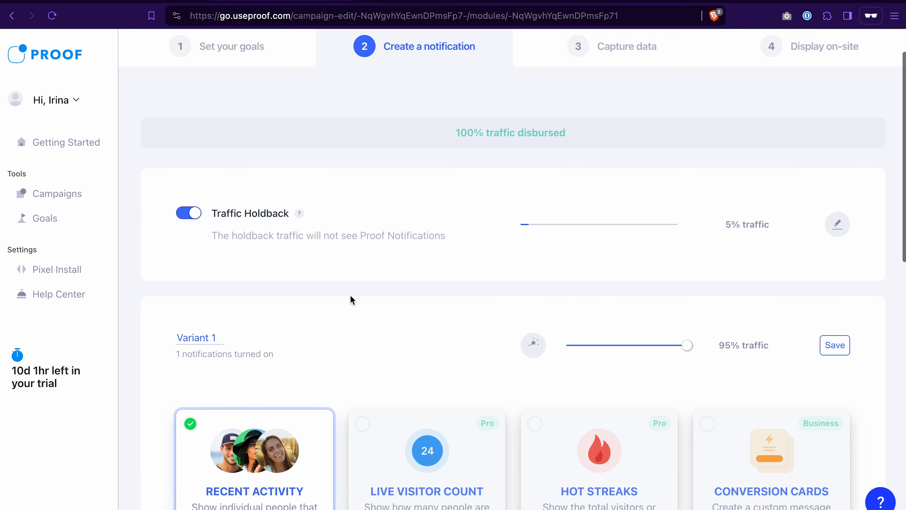
scroll(351, 300, "down", 10)
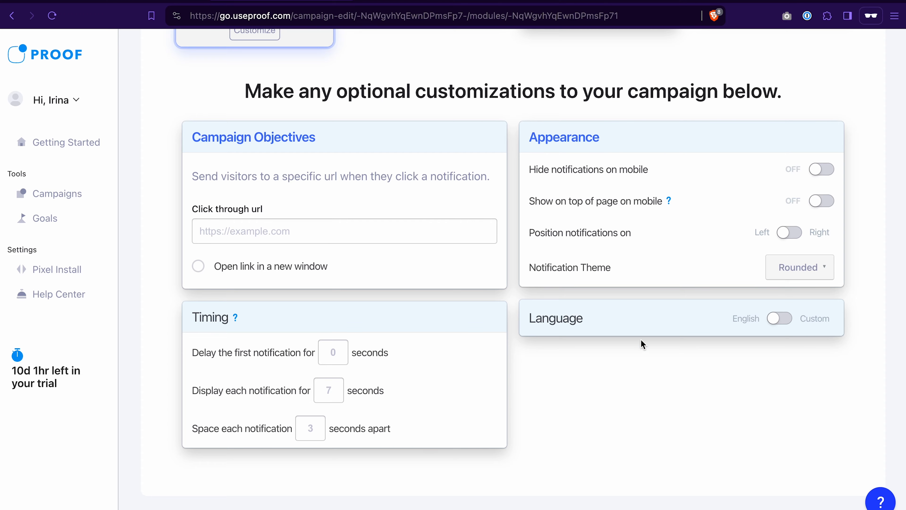
scroll(643, 343, "up", 6)
scroll(642, 345, "up", 10)
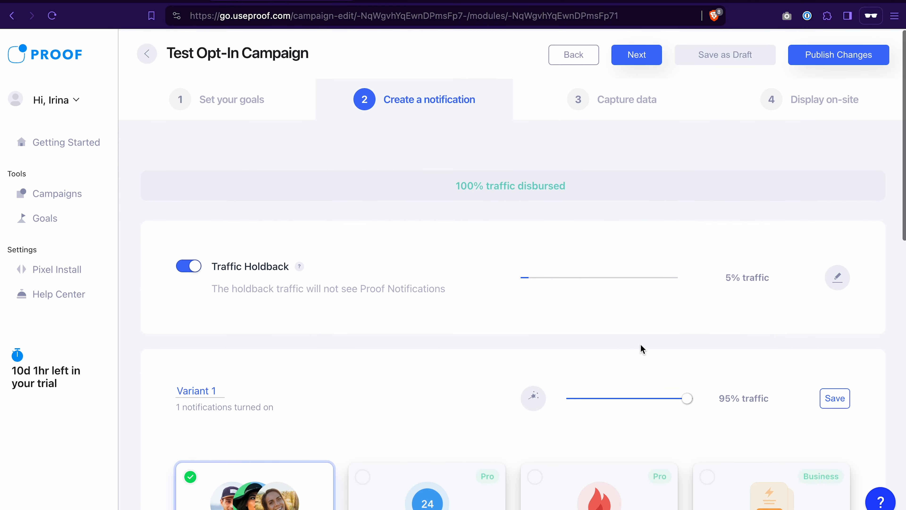
left_click(639, 95)
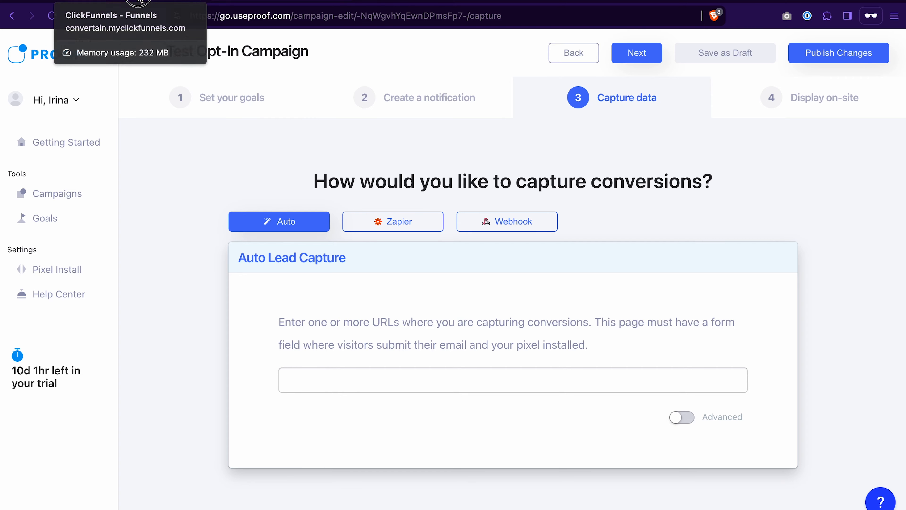
left_click(150, 2)
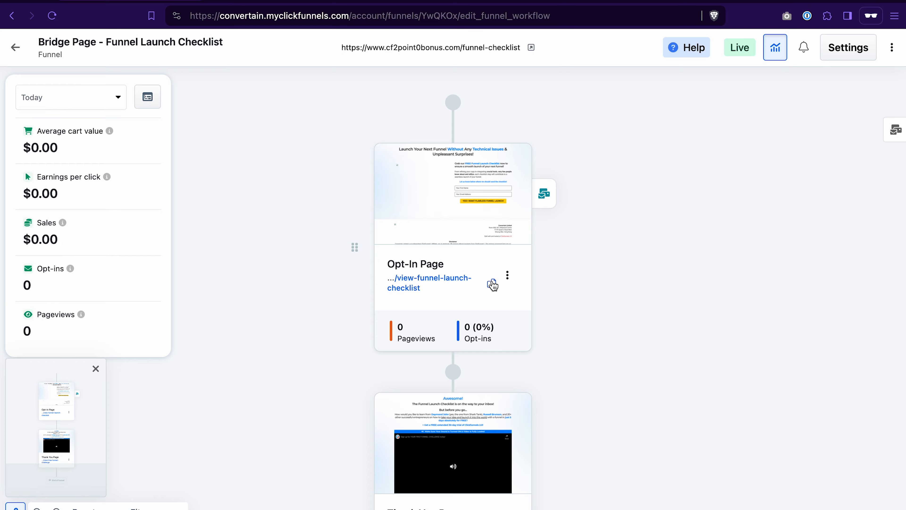
left_click(493, 284)
left_click(282, 2)
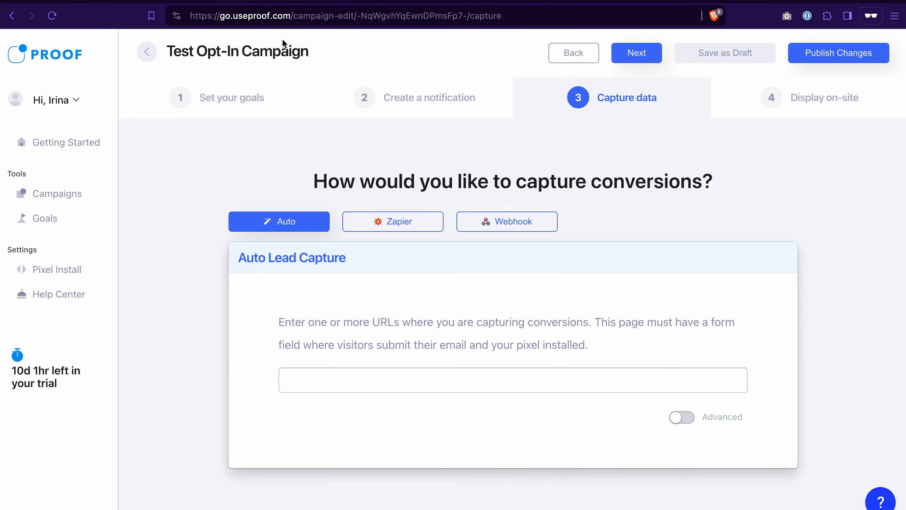
left_click(321, 377)
key("ctrl+v")
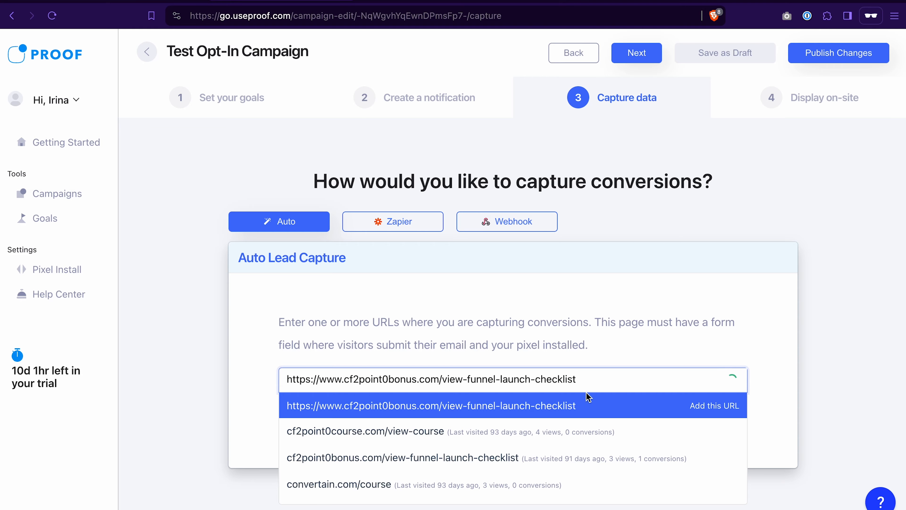
left_click(573, 407)
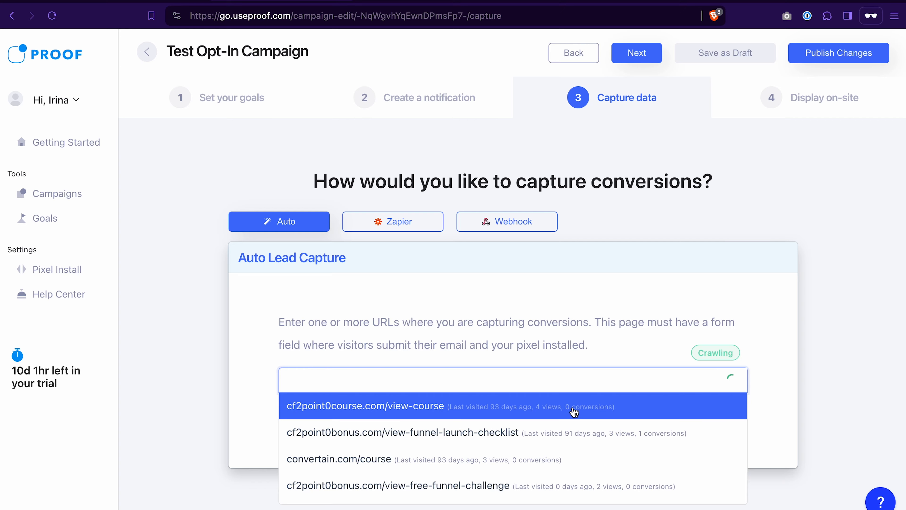
left_click(794, 325)
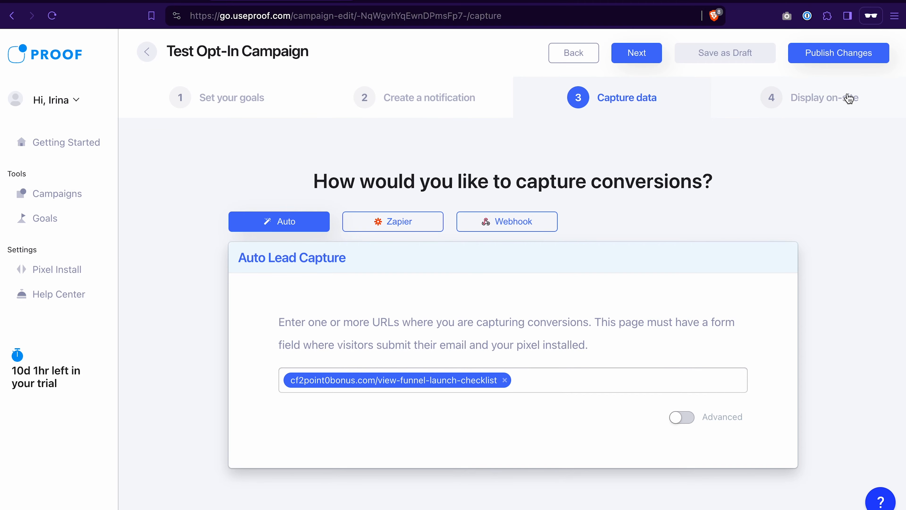
Step: In the Display on-site stage, add cf2point0bonus.com/view-funnel-launch-checklist as the display URL and publish the campaign
left_click(834, 112)
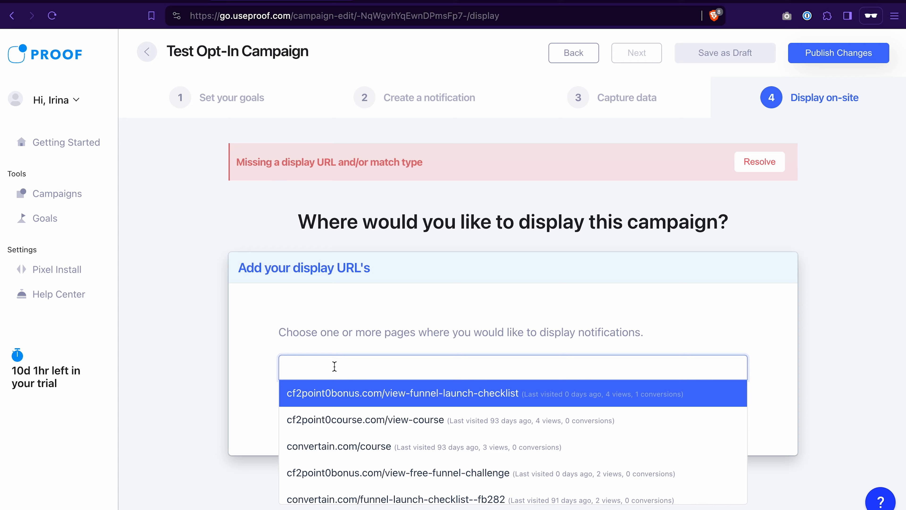
key("ctrl+v")
key("Return")
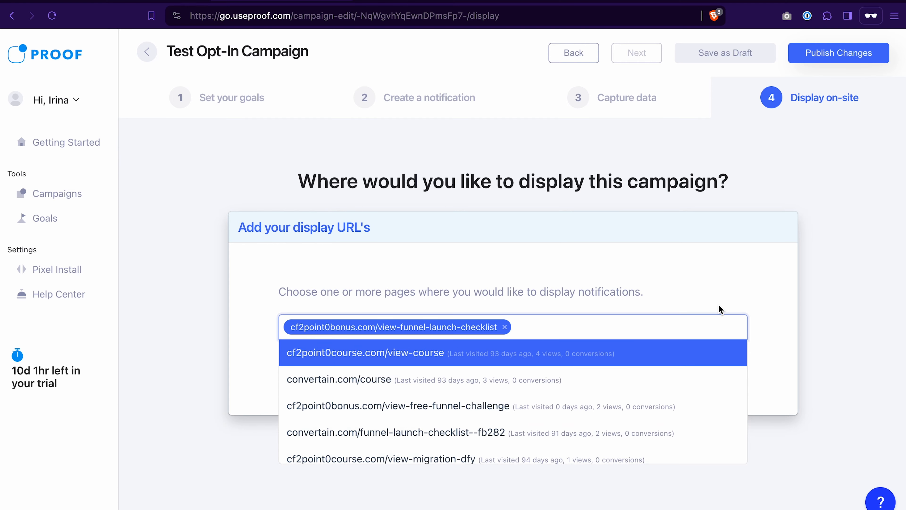
left_click(719, 306)
left_click_drag(356, 293, 417, 290)
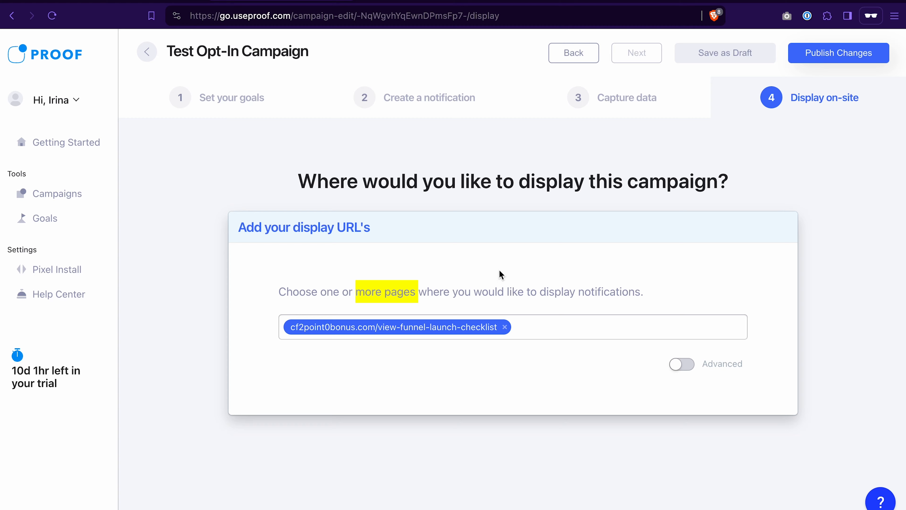
left_click(501, 260)
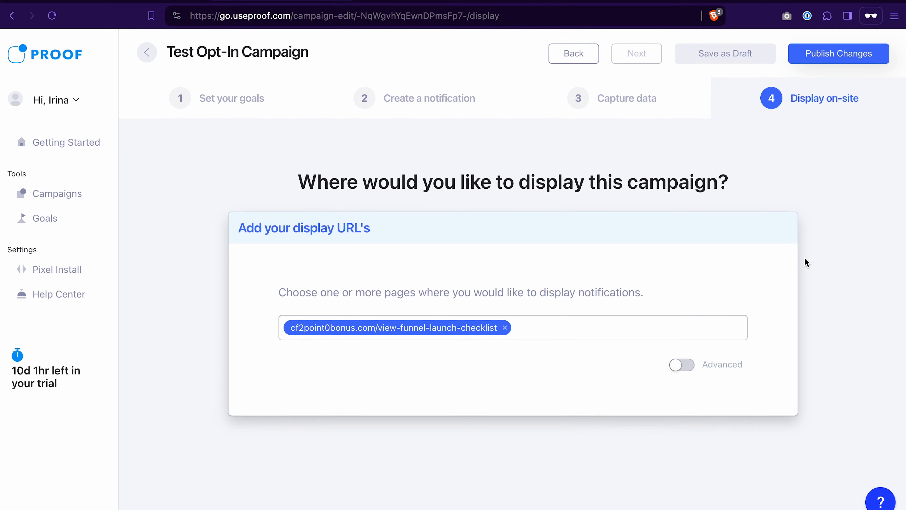
left_click(860, 54)
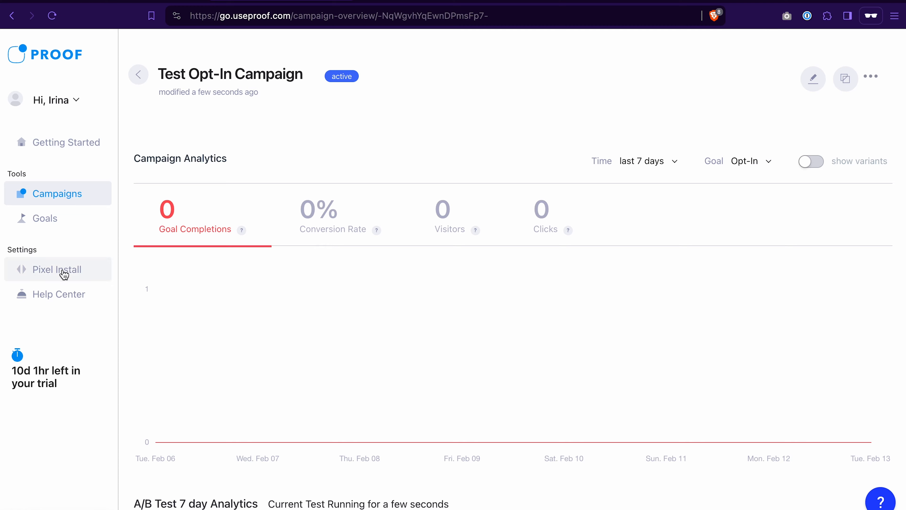
Step: Go to the Install my pixel instructions from the Quickstart Checklist and copy the Proof pixel snippet
left_click(70, 141)
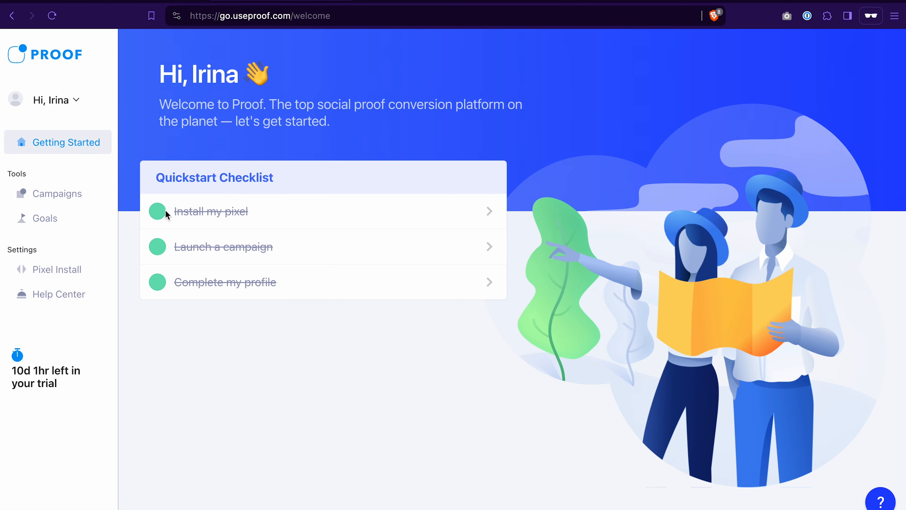
left_click(255, 210)
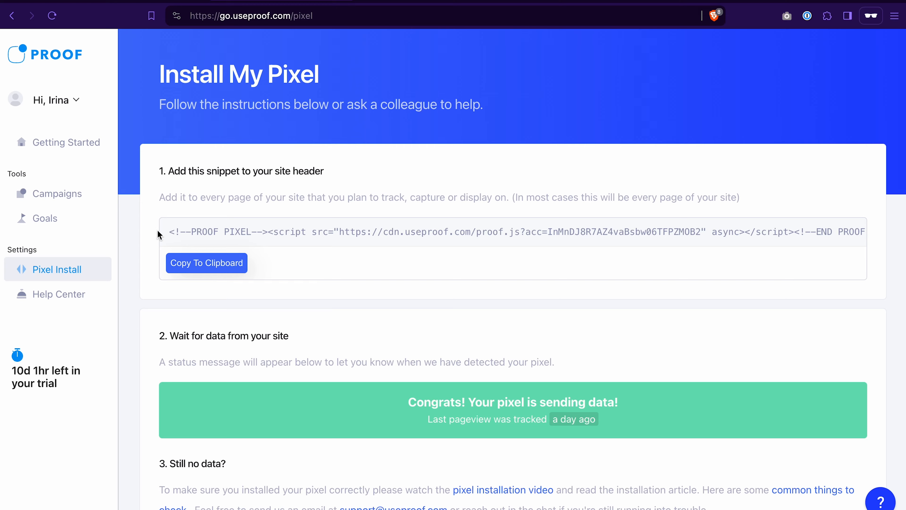
left_click(197, 265)
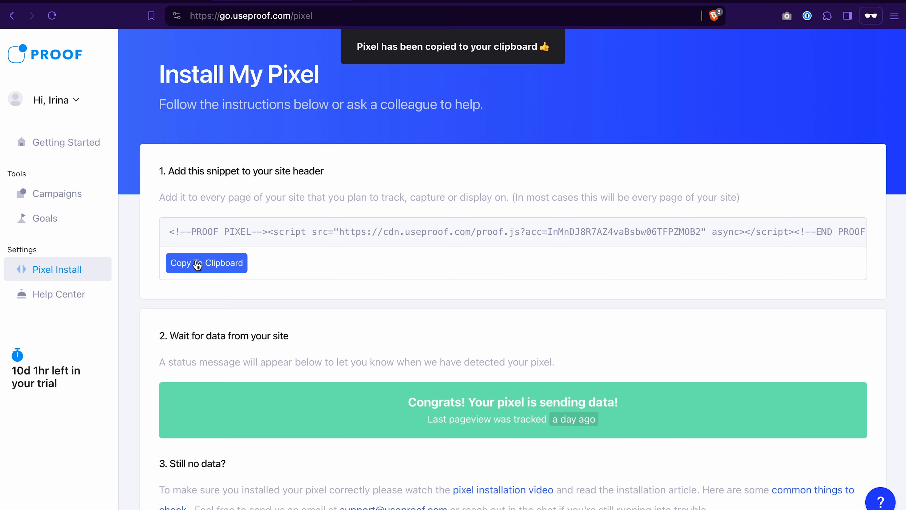
Step: Switch to the ClickFunnels funnel and open its Opt-In Page in the page editor
left_click(127, 2)
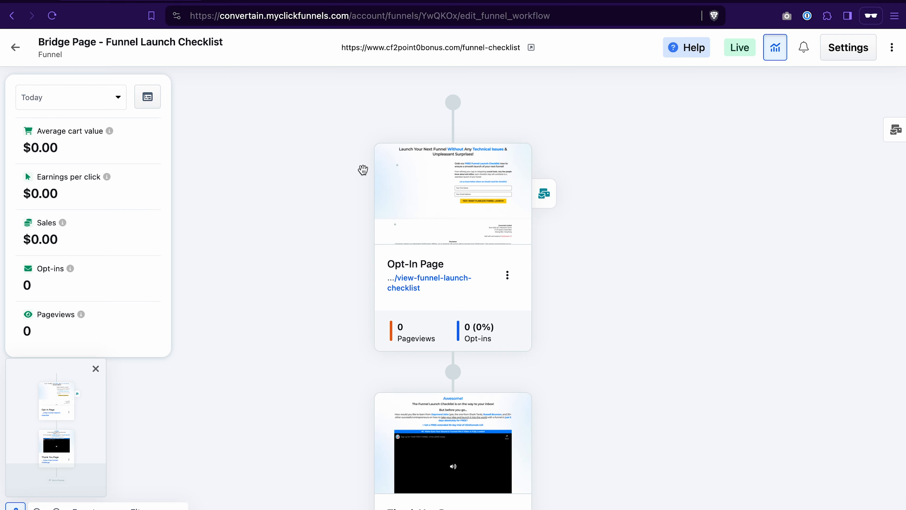
mouse_move(511, 202)
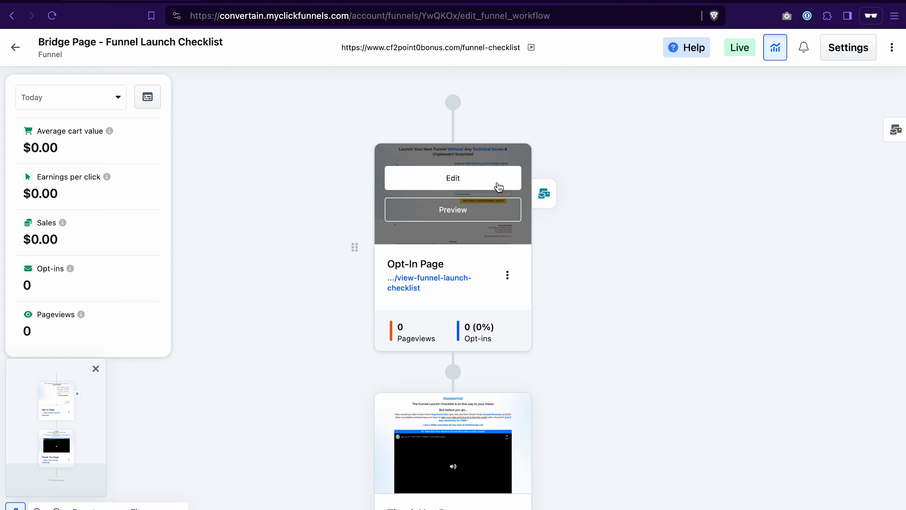
left_click(446, 167)
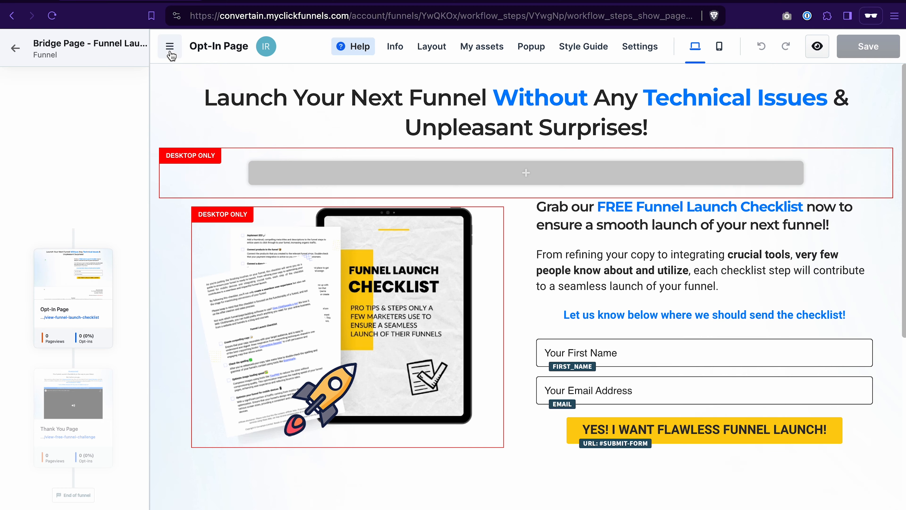
left_click(169, 47)
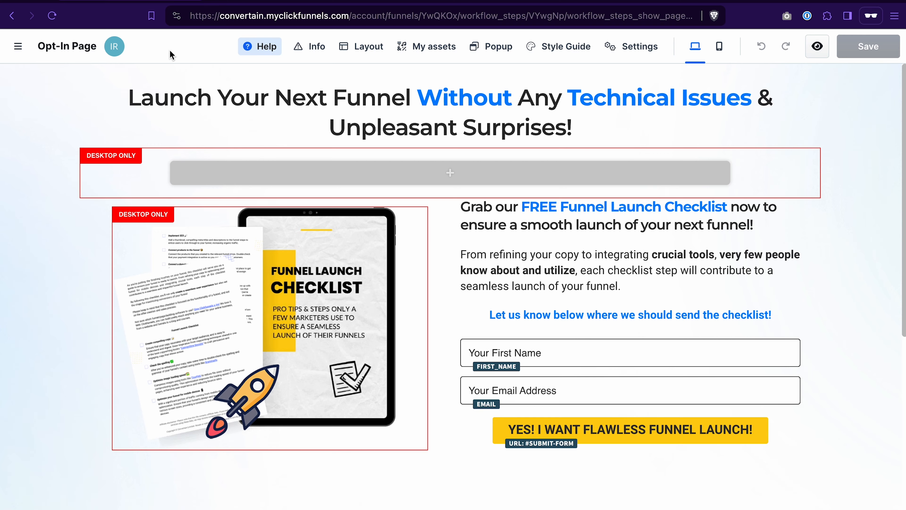
Step: Paste the Proof pixel snippet into the Opt-In Page's header code and save the page
left_click(626, 54)
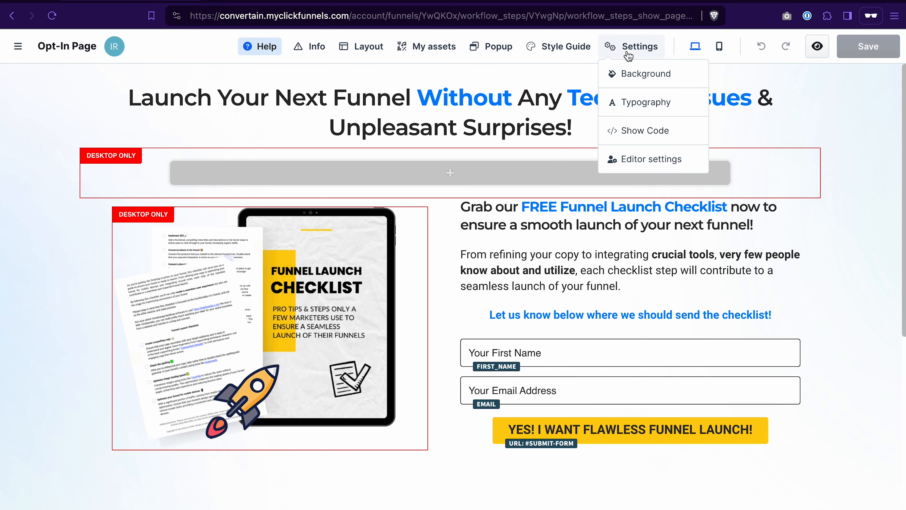
left_click(648, 133)
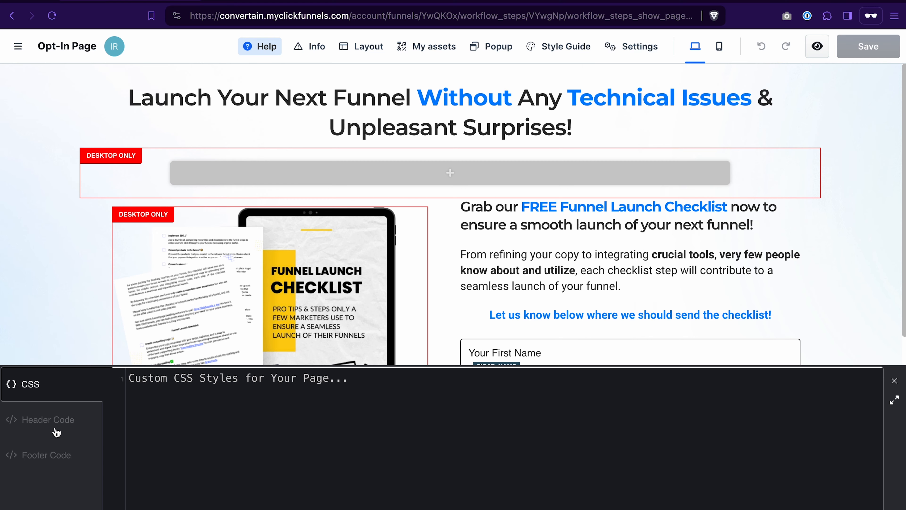
left_click(49, 423)
left_click(143, 391)
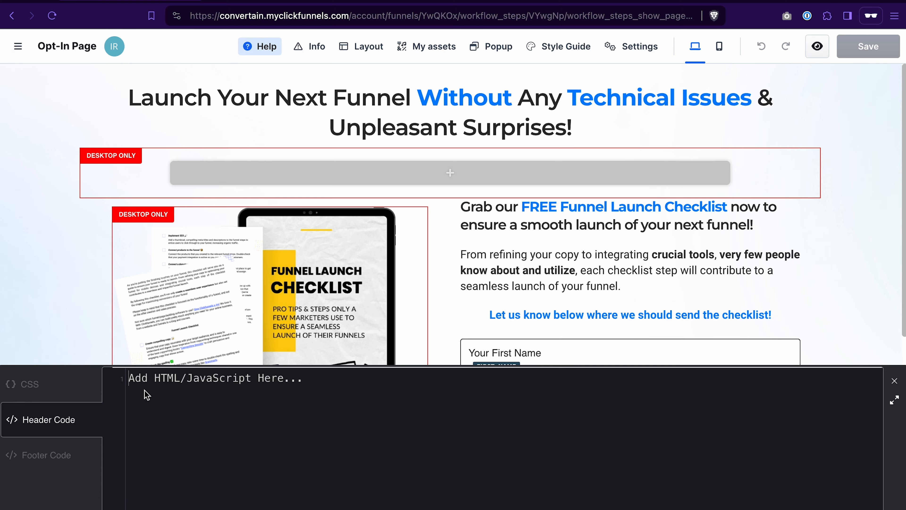
key("ctrl+v")
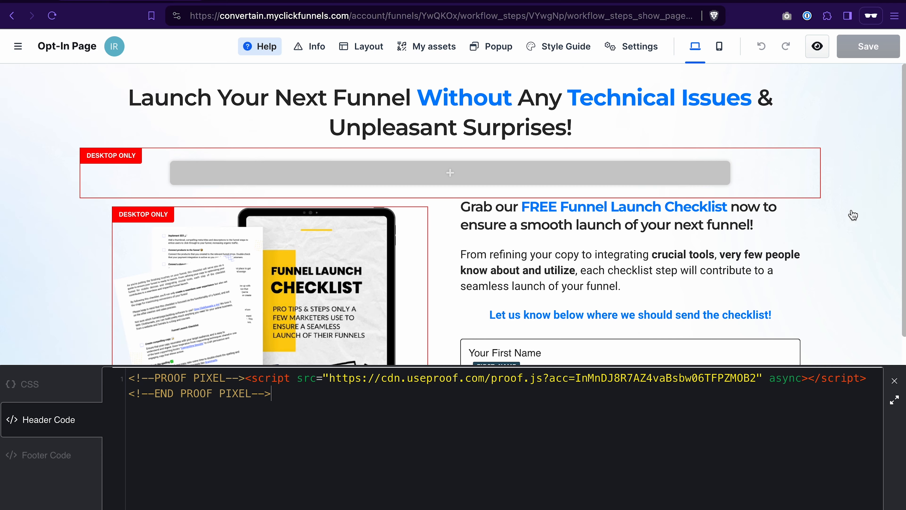
left_click(858, 196)
left_click(870, 49)
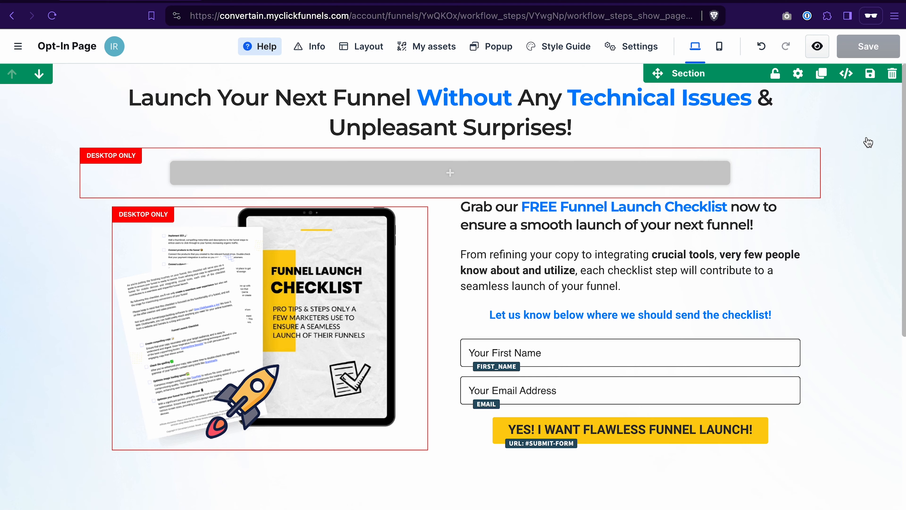
Step: Preview the Opt-In Page and go to its live version, and check the Visitors analytics of Test Opt-In Campaign in Proof
left_click(817, 46)
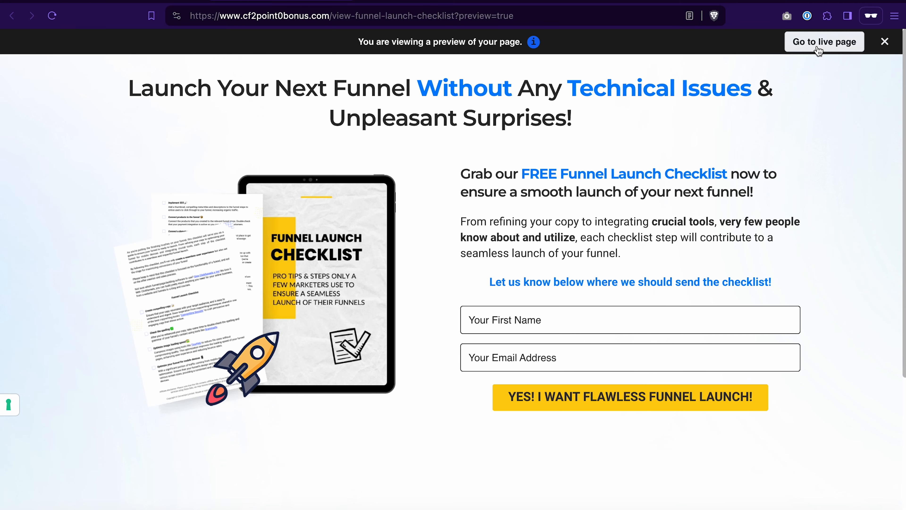
left_click(818, 49)
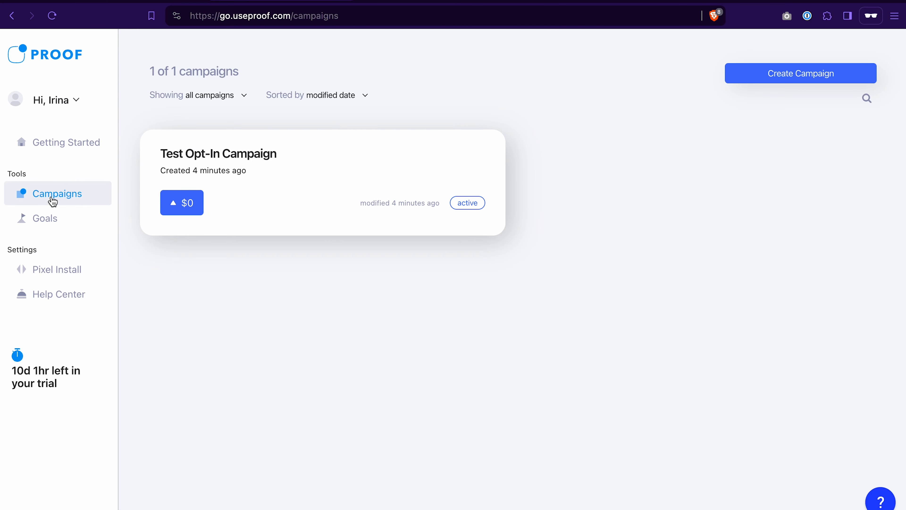
left_click(362, 166)
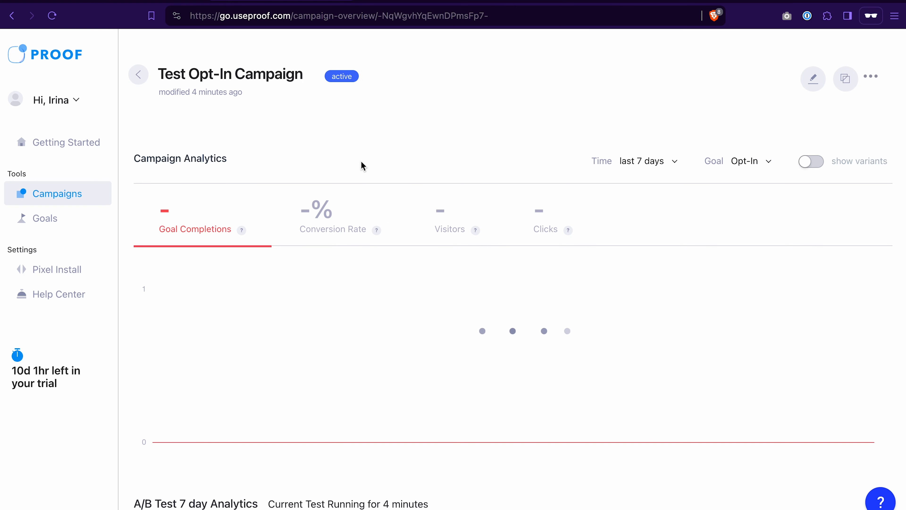
left_click(459, 242)
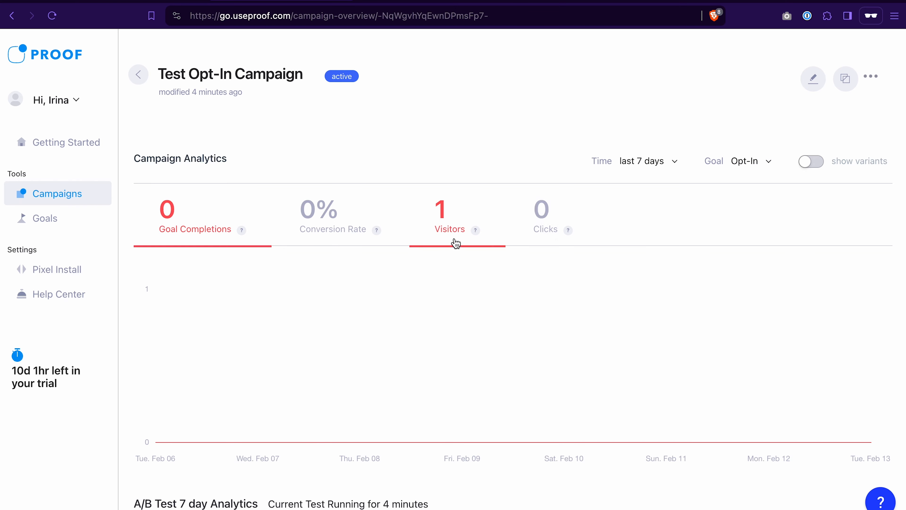